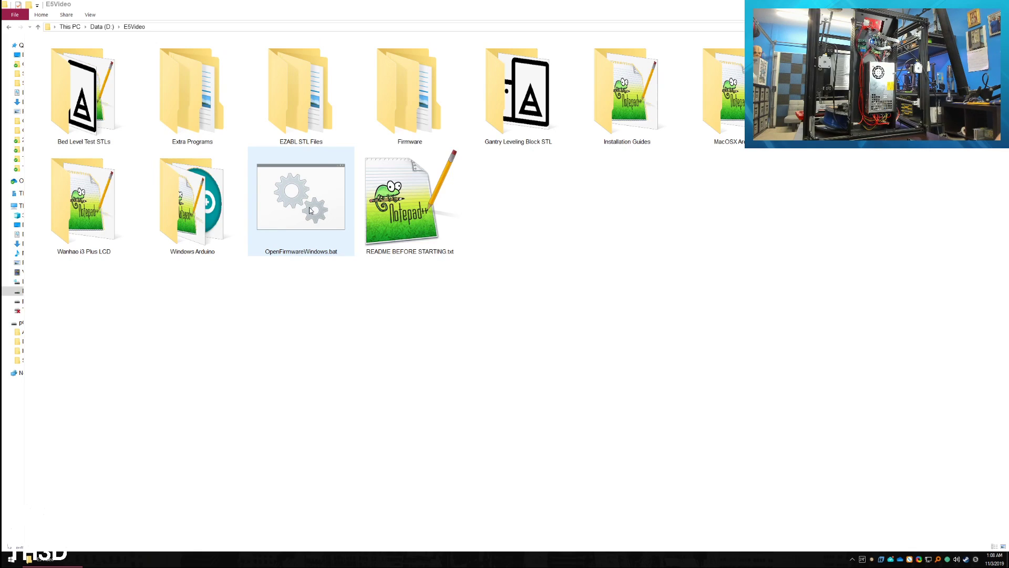
Launch OpenFirmwareWindows.bat to open the TH3DUF_R2 firmware in Arduino and view Configuration.h
double_click(309, 210)
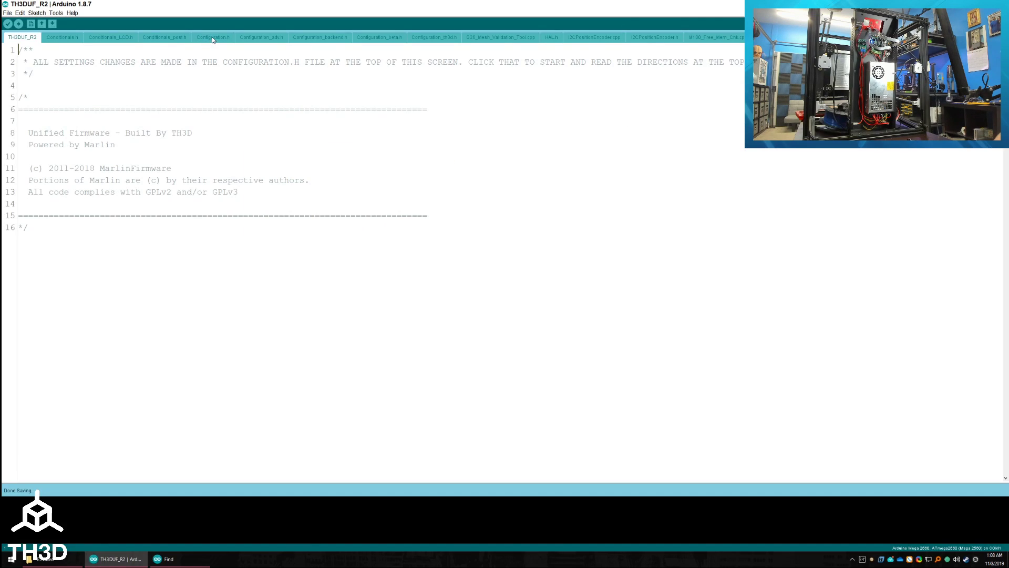
left_click(213, 38)
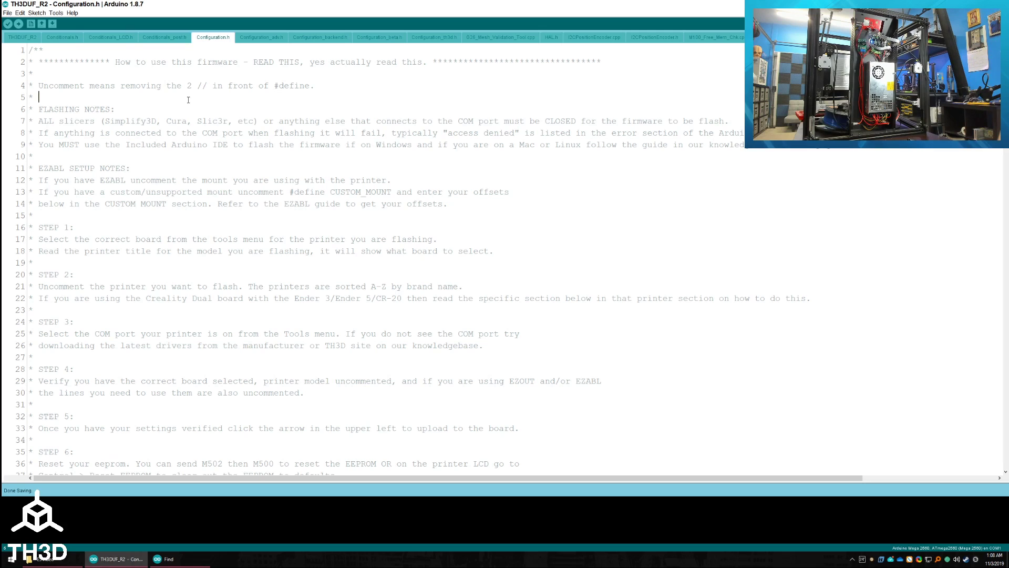
Search Configuration.h for ENDER5_PLUS and select the Creality Ender 5 PLUS options section
key("ctrl+f")
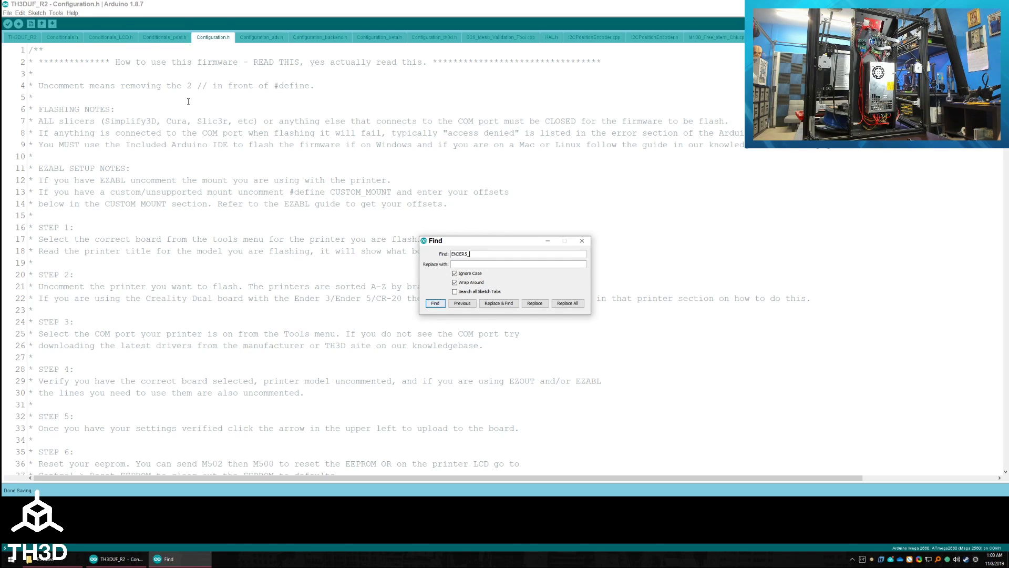
key("Return")
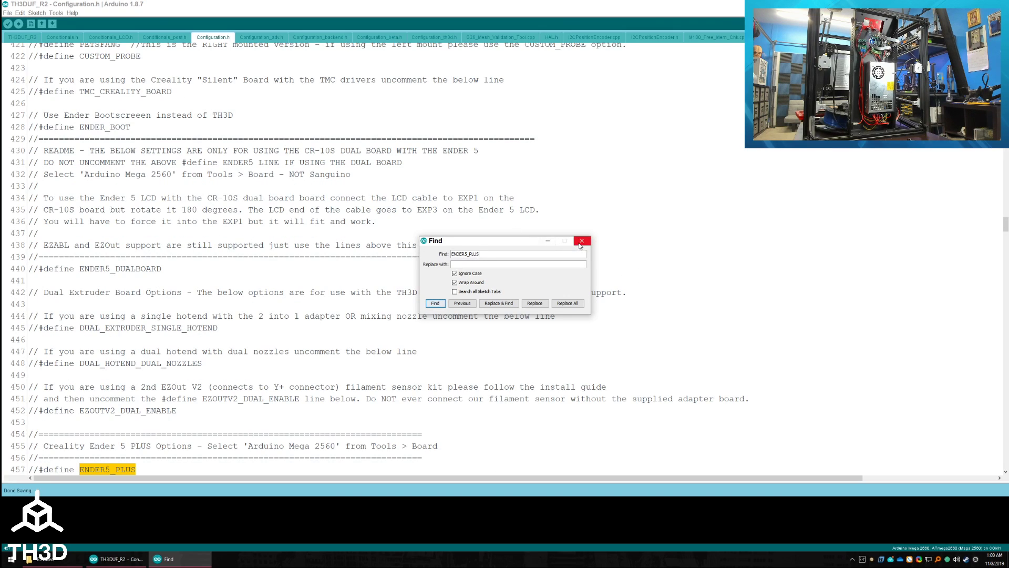
left_click(581, 241)
scroll(237, 345, "down", 5)
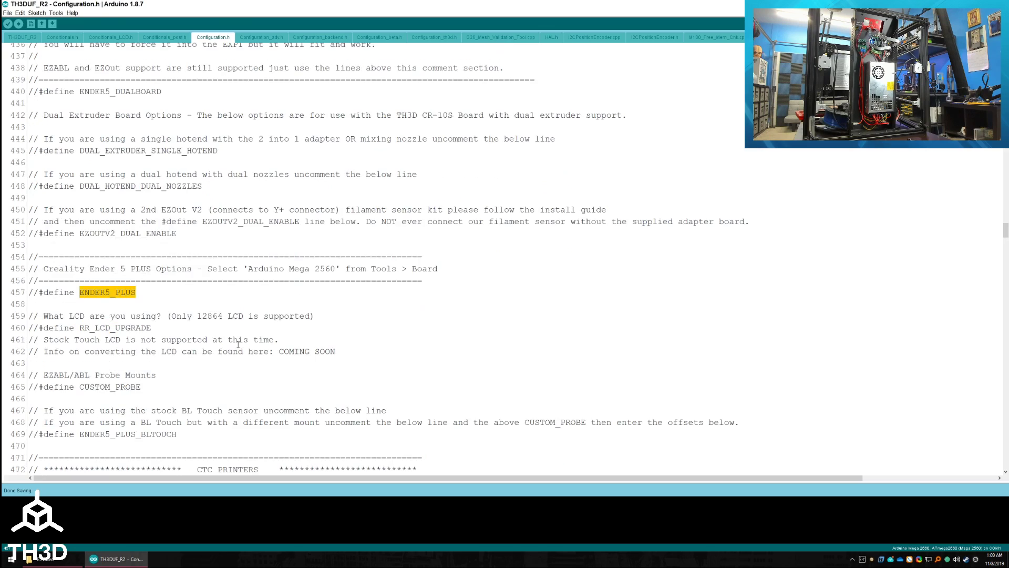
scroll(238, 346, "down", 2)
left_click_drag(30, 199, 376, 316)
Set the target board to Arduino Mega 2560
left_click(376, 315)
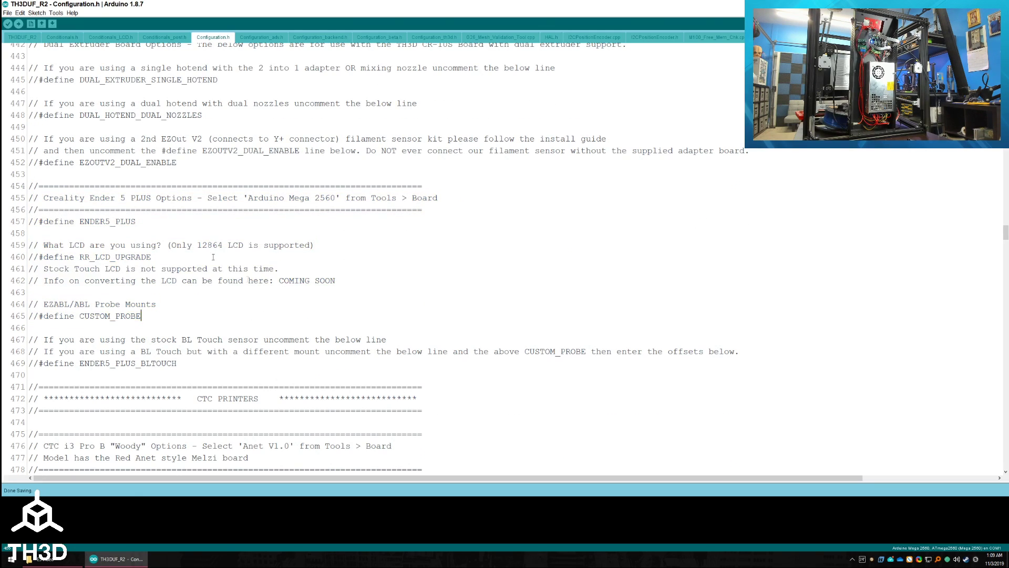
left_click(55, 13)
mouse_move(131, 93)
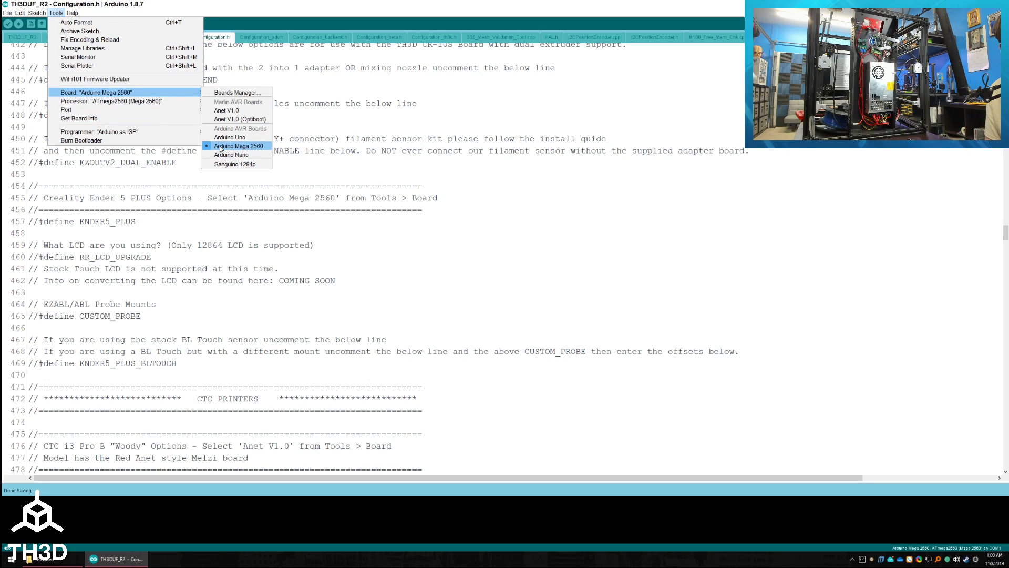
left_click(220, 146)
Set the upload port to COM6
left_click(56, 14)
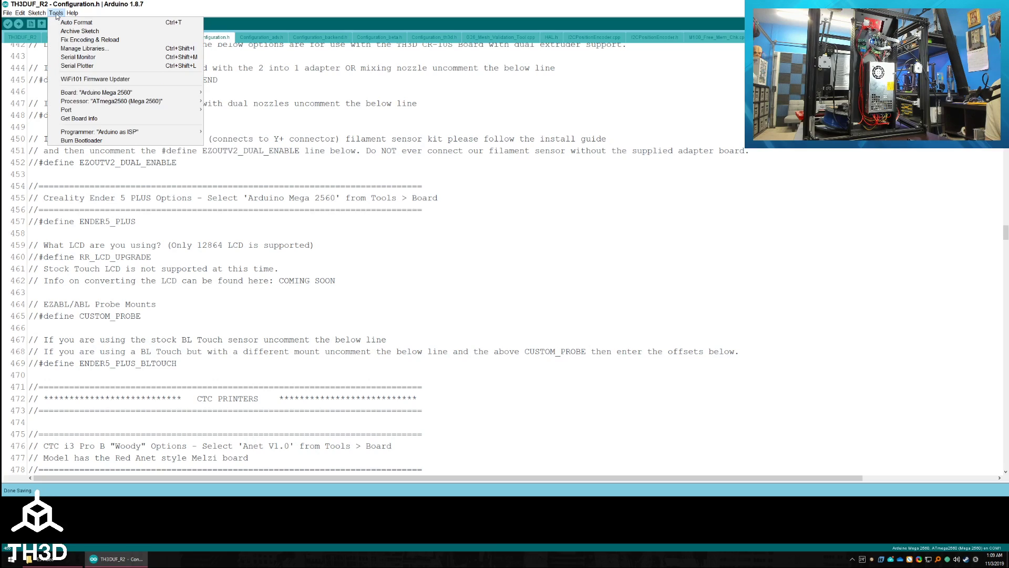
mouse_move(191, 115)
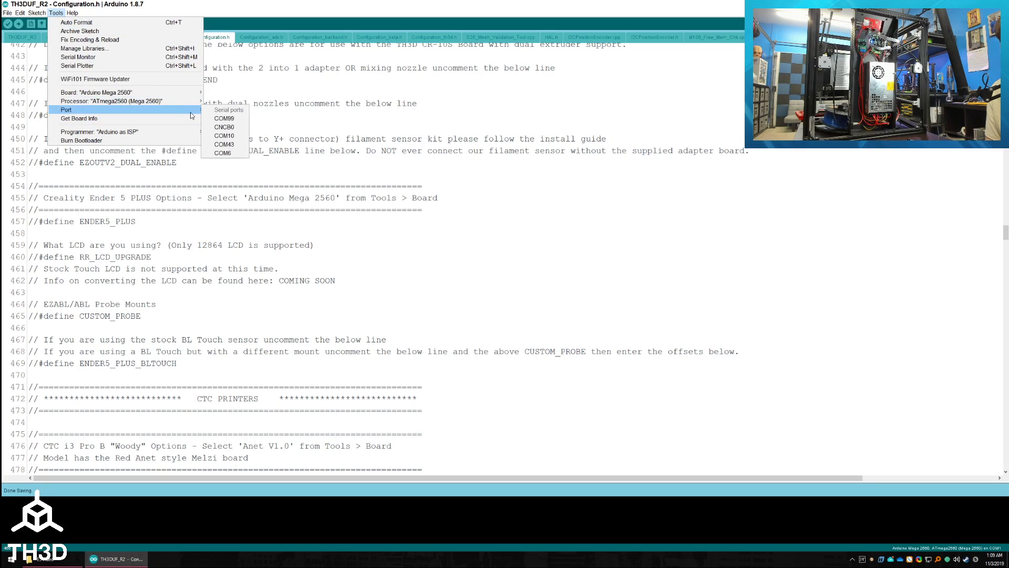
left_click(222, 153)
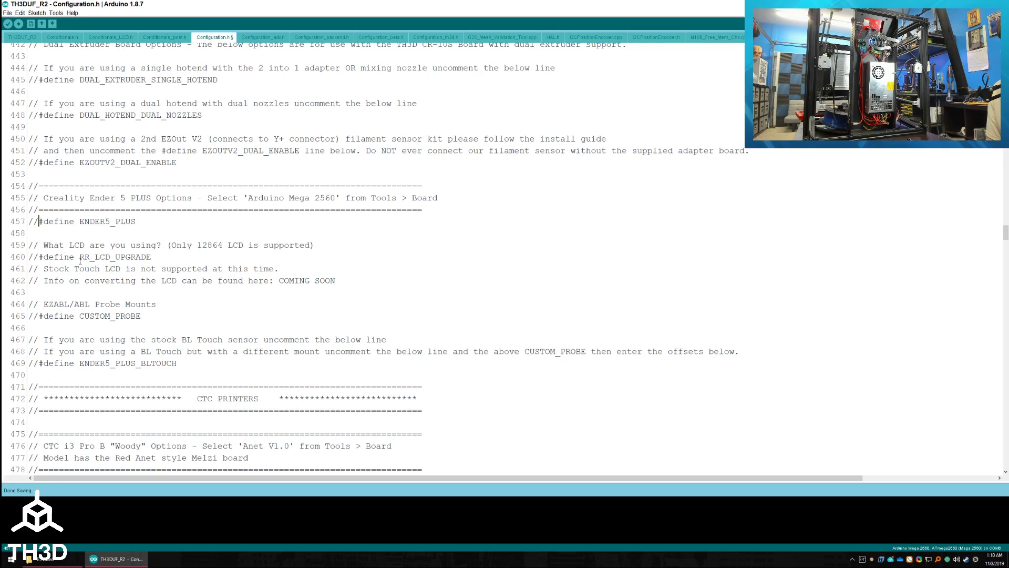
Uncomment the ENDER5_PLUS, RR_LCD_UPGRADE and ENDER5_PLUS_BLTOUCH lines, keeping CUSTOM_PROBE commented out
key("ctrl+slash")
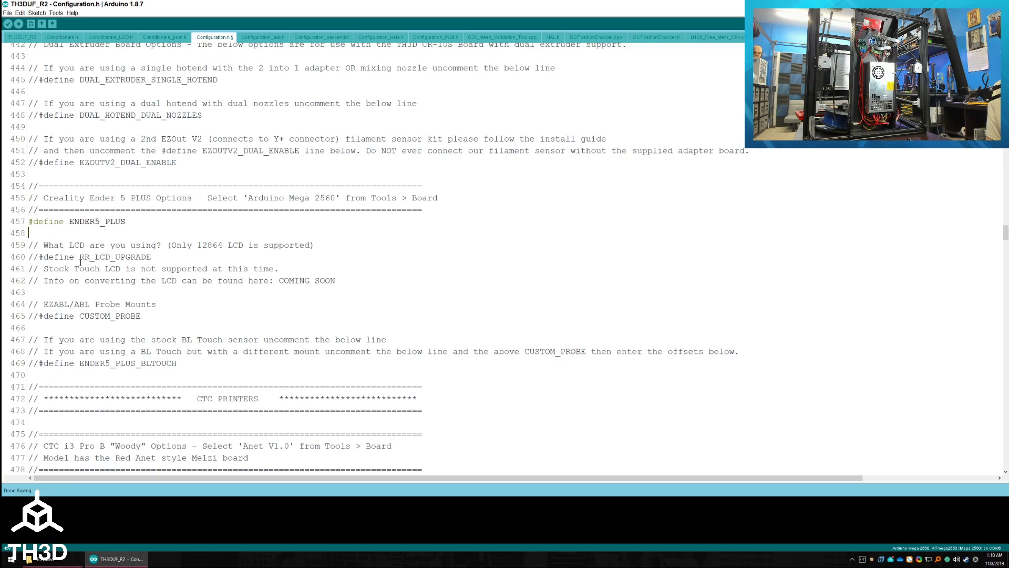
key("Delete")
key("Delete")
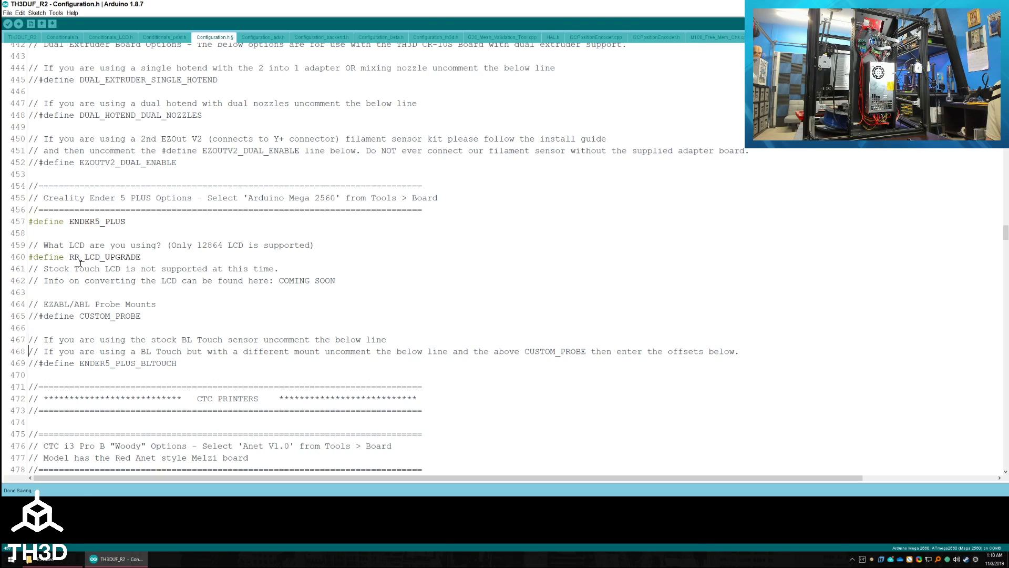
key("Down")
key("Down")
key("Down")
key("Down")
key("Down")
key("Down")
key("Down")
key("Down")
key("Down")
key("Delete")
key("Delete")
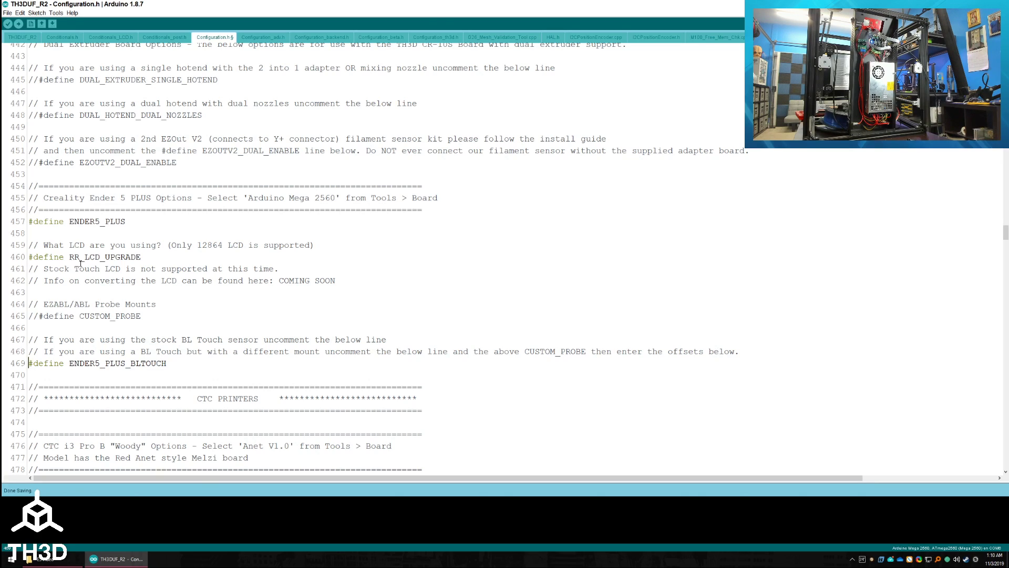
type("//")
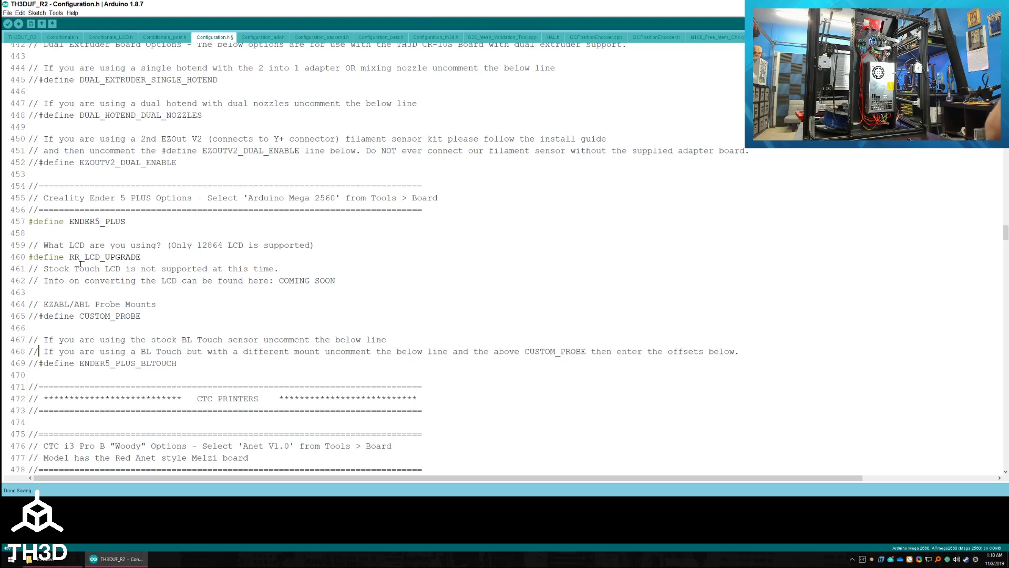
key("BackSpace")
key("BackSpace")
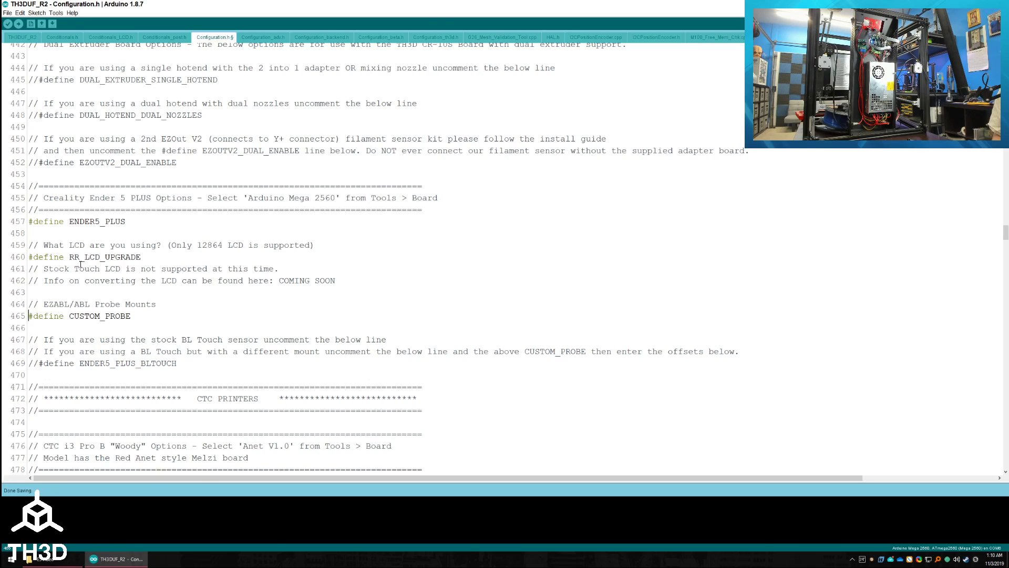
key("ctrl+z")
key("ctrl+z")
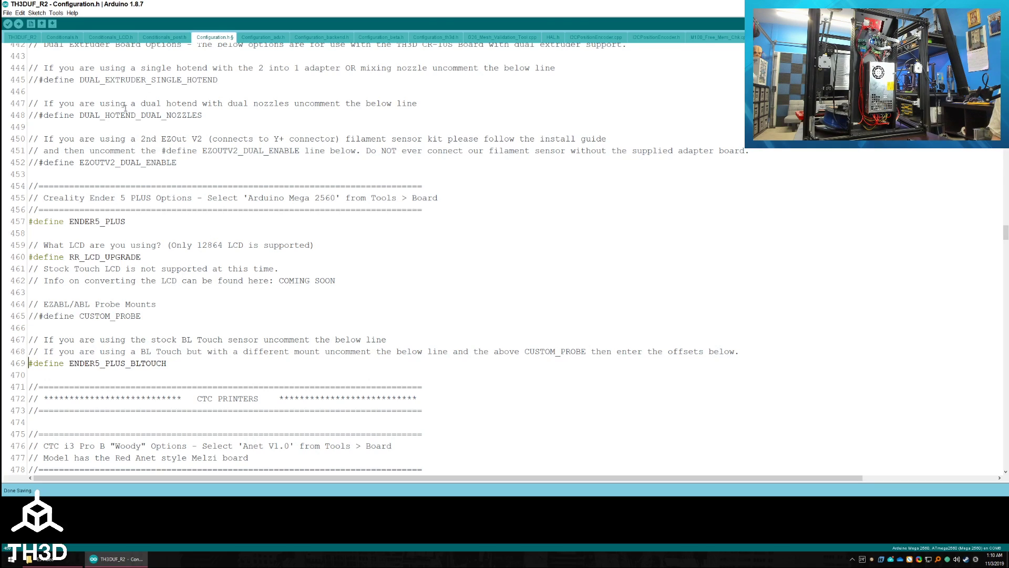
Save Configuration.h, then compile and upload the firmware to the printer board
left_click(7, 13)
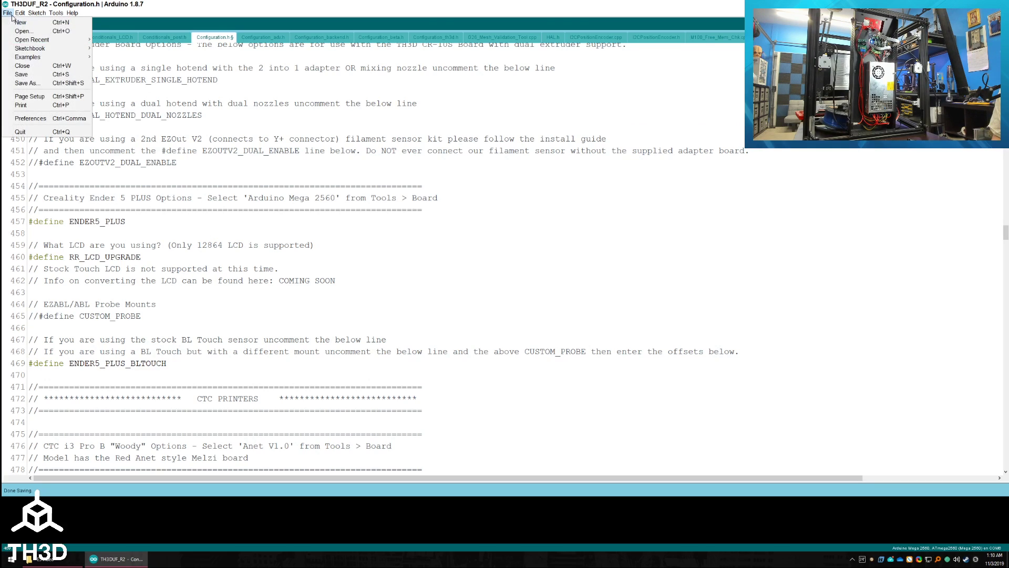
left_click(22, 79)
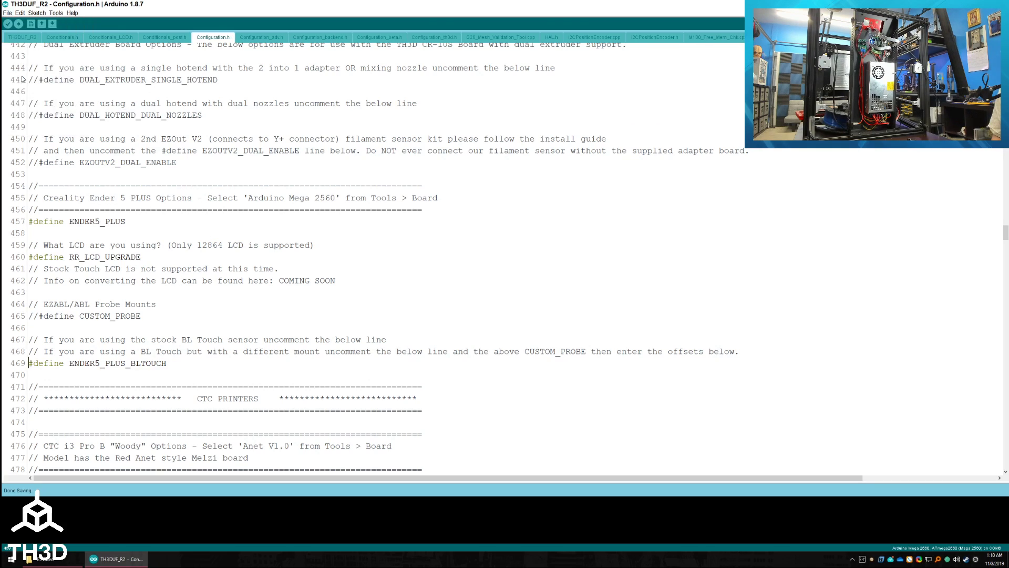
left_click(18, 24)
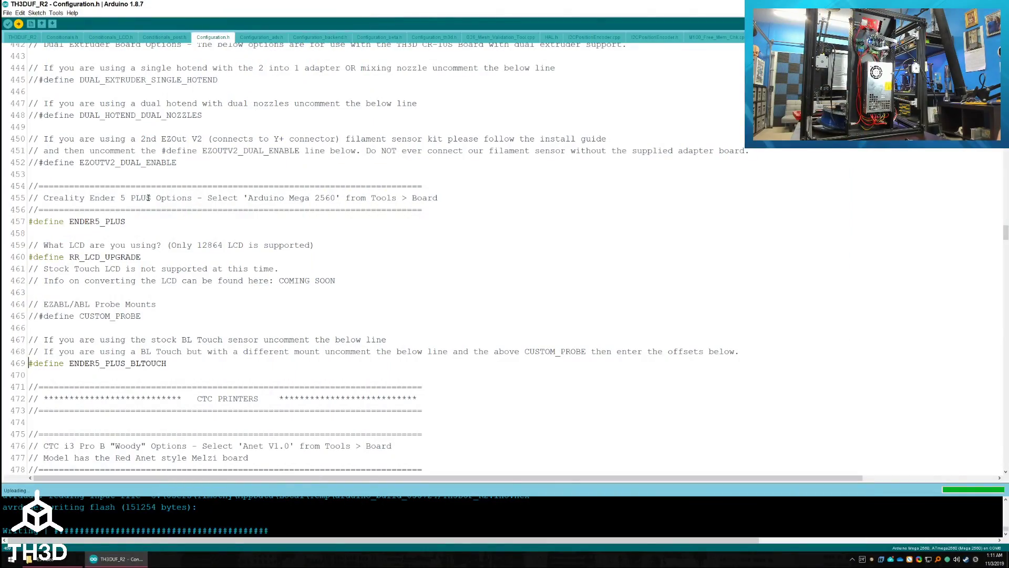
Highlight the 'avrdude done. Thank you.' line confirming the upload finished
triple_click(20, 509)
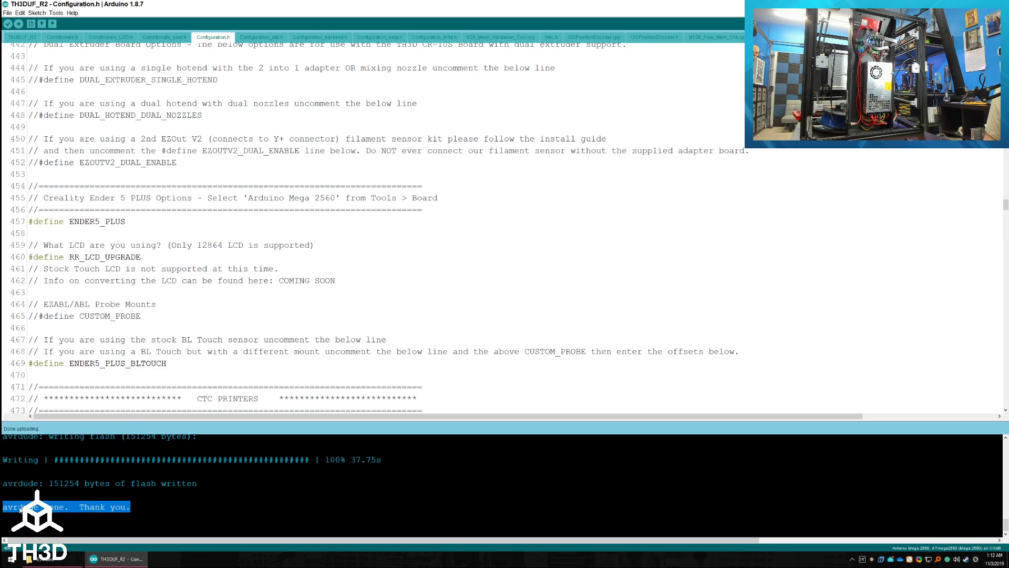